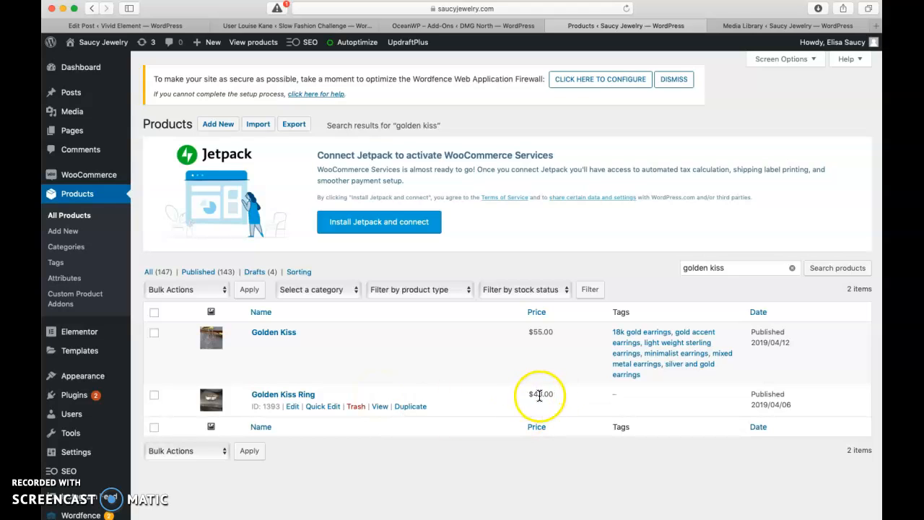
Step: Open the Golden Kiss Ring product's variations and set its default form value to size 8
{"action": "left_click", "coordinate": [293, 407]}
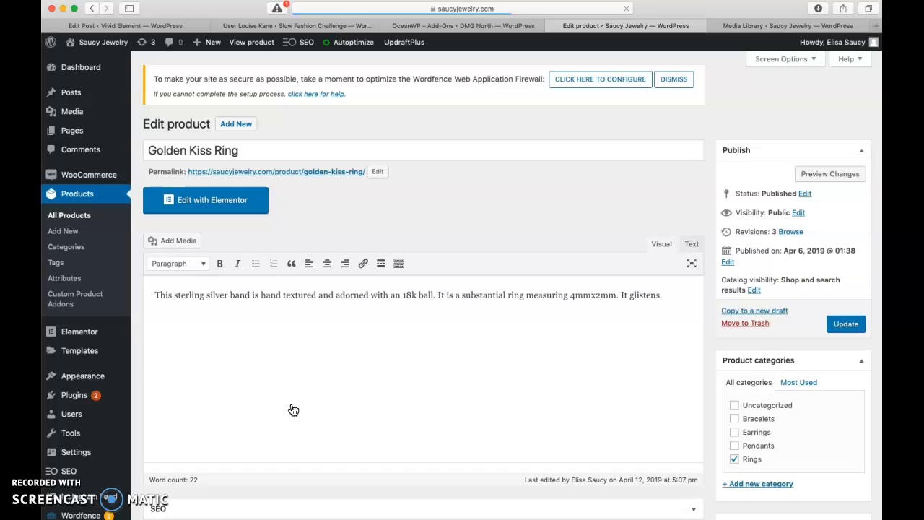
{"action": "scroll", "coordinate": [293, 410], "scroll_direction": "down", "scroll_amount": 8}
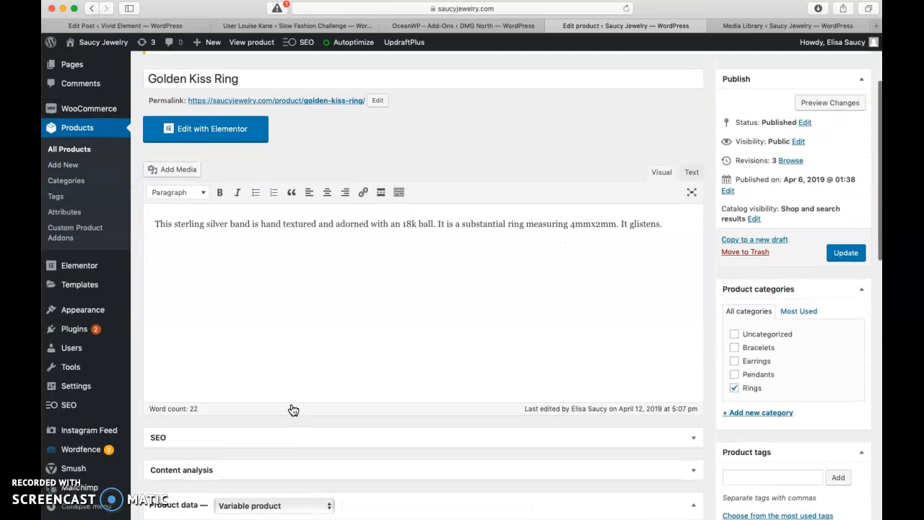
{"action": "left_click", "coordinate": [268, 349]}
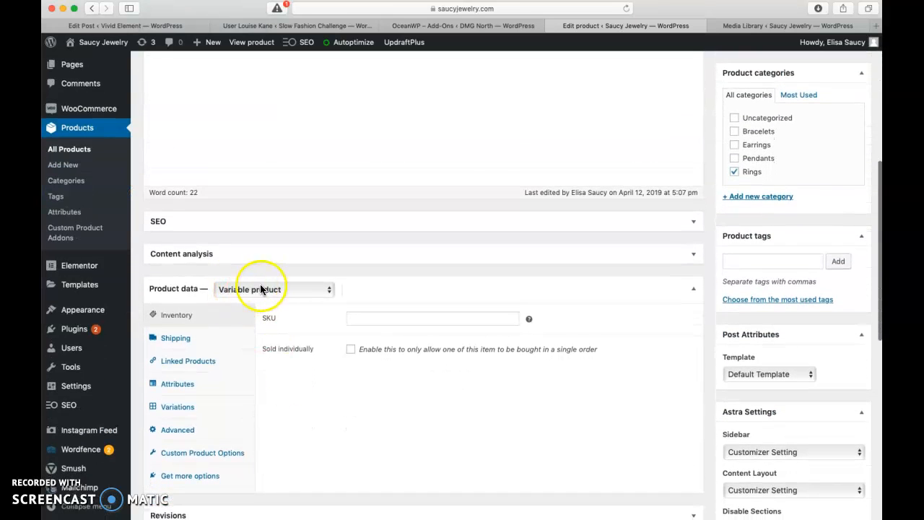
{"action": "scroll", "coordinate": [292, 359], "scroll_direction": "down", "scroll_amount": 1}
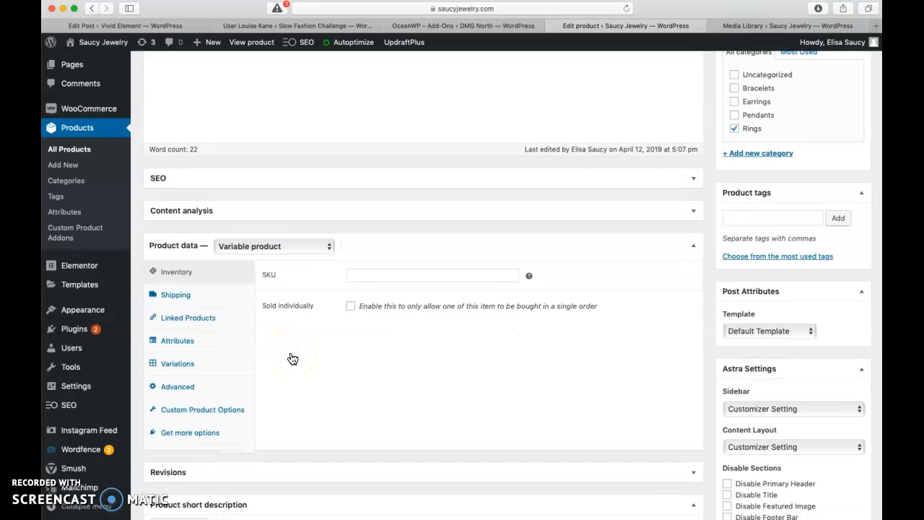
{"action": "left_click", "coordinate": [176, 347]}
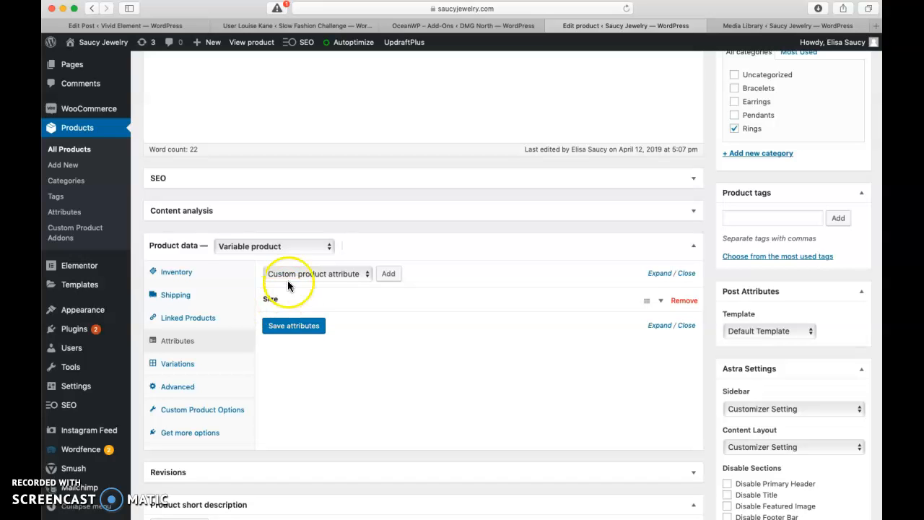
{"action": "left_click", "coordinate": [176, 371]}
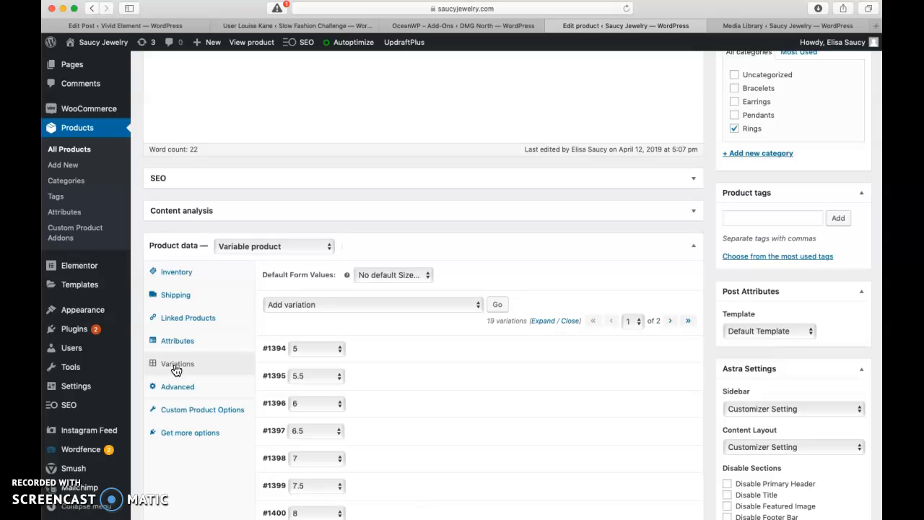
{"action": "left_click", "coordinate": [390, 274]}
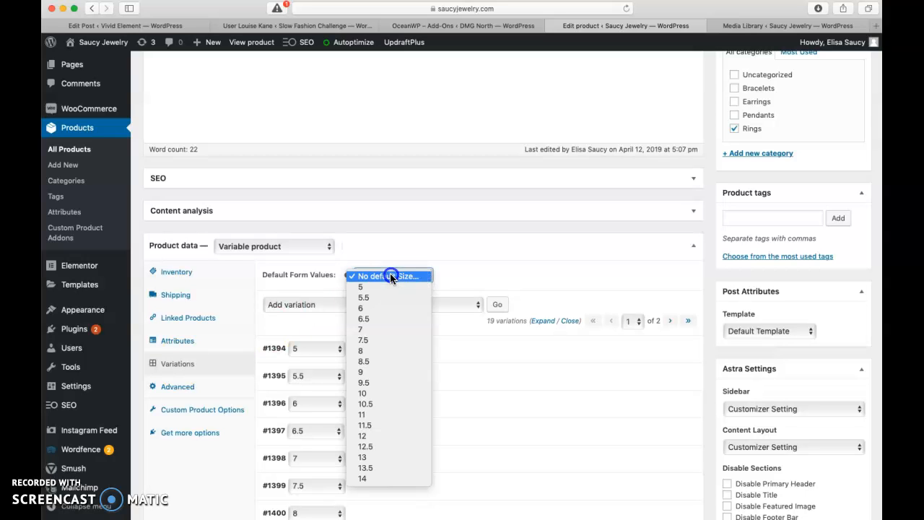
{"action": "left_click", "coordinate": [369, 351]}
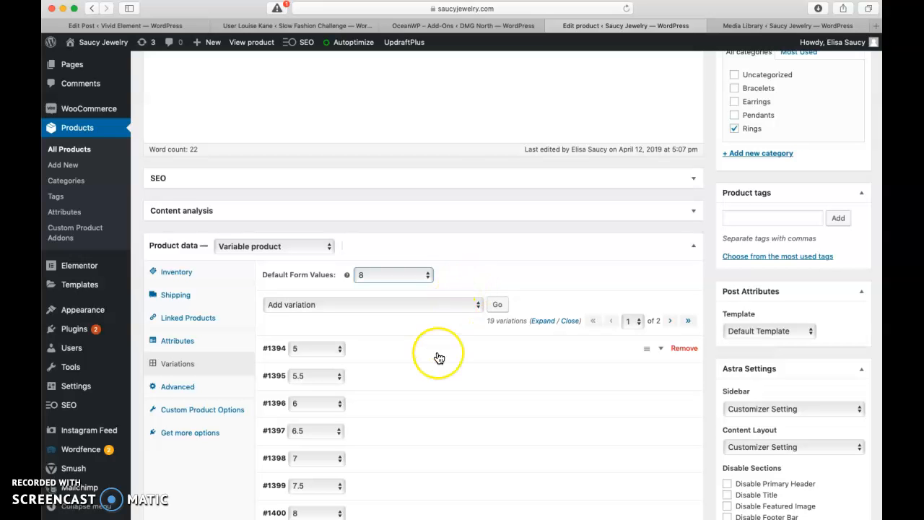
Step: Save the variation changes
{"action": "scroll", "coordinate": [437, 355], "scroll_direction": "down", "scroll_amount": 5}
{"action": "scroll", "coordinate": [437, 354], "scroll_direction": "up", "scroll_amount": 3}
{"action": "scroll", "coordinate": [410, 257], "scroll_direction": "up", "scroll_amount": 1}
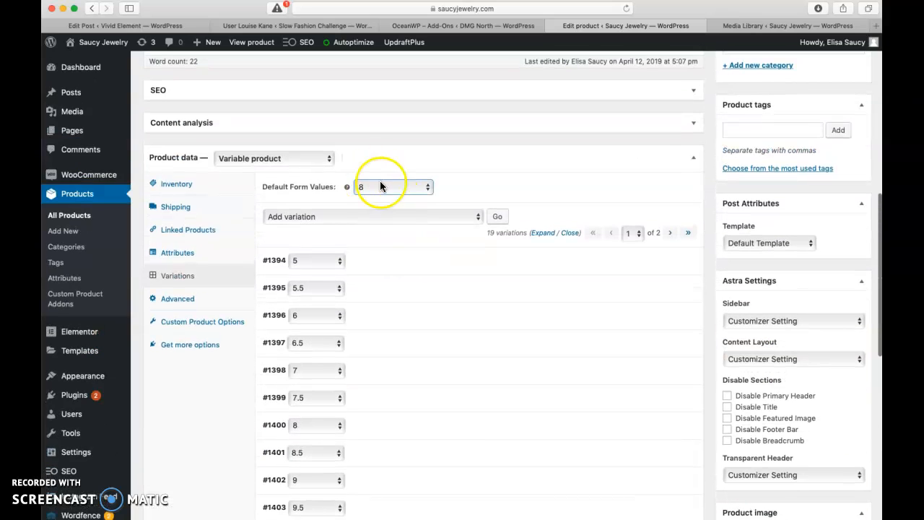
{"action": "scroll", "coordinate": [406, 279], "scroll_direction": "down", "scroll_amount": 6}
{"action": "left_click", "coordinate": [287, 236]}
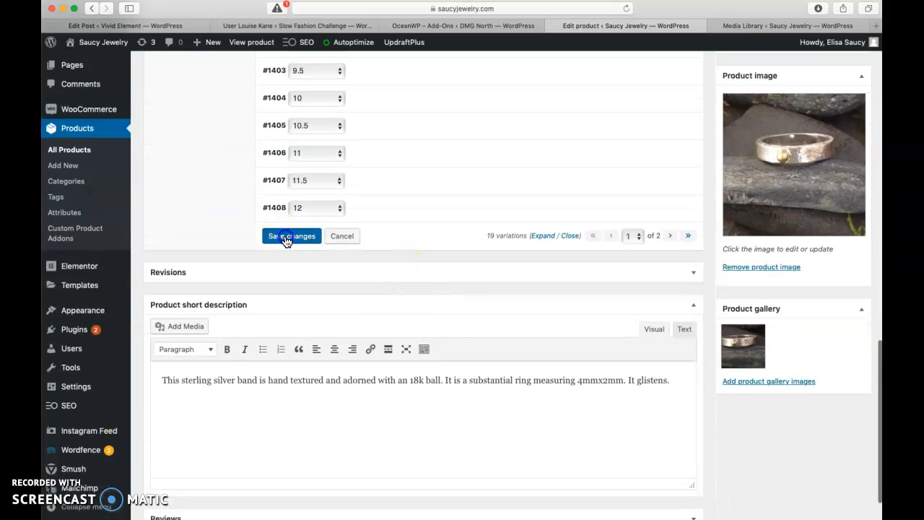
Step: Set the regular price of all variations to 98.00 with the bulk action
{"action": "scroll", "coordinate": [454, 165], "scroll_direction": "up", "scroll_amount": 4}
{"action": "scroll", "coordinate": [458, 216], "scroll_direction": "up", "scroll_amount": 8}
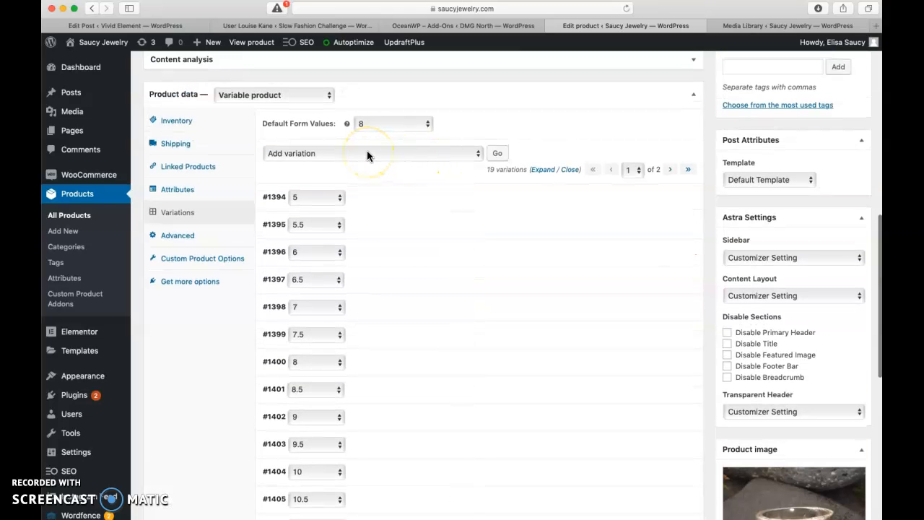
{"action": "left_click", "coordinate": [367, 154]}
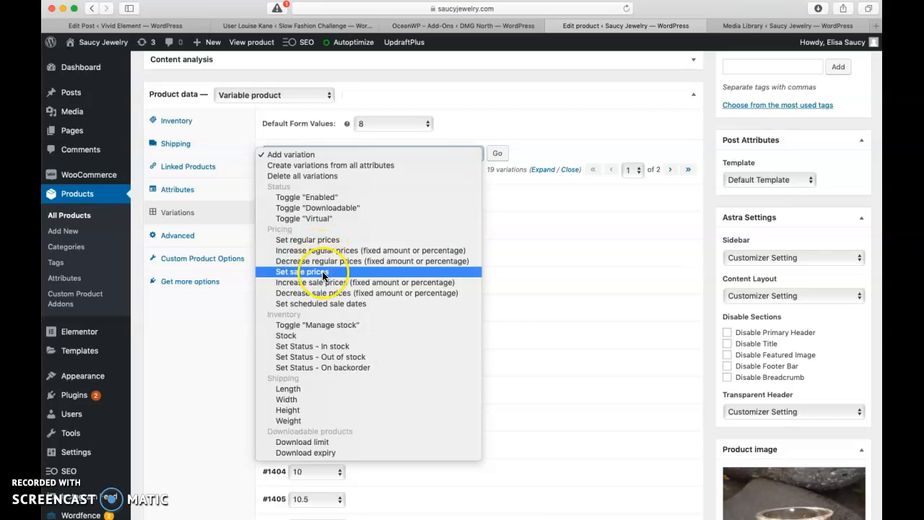
{"action": "left_click", "coordinate": [318, 247]}
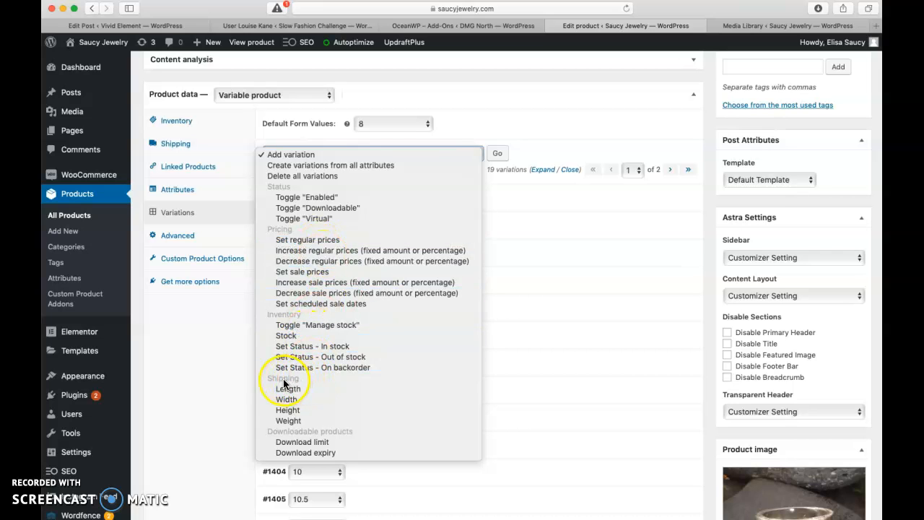
{"action": "left_click", "coordinate": [287, 238]}
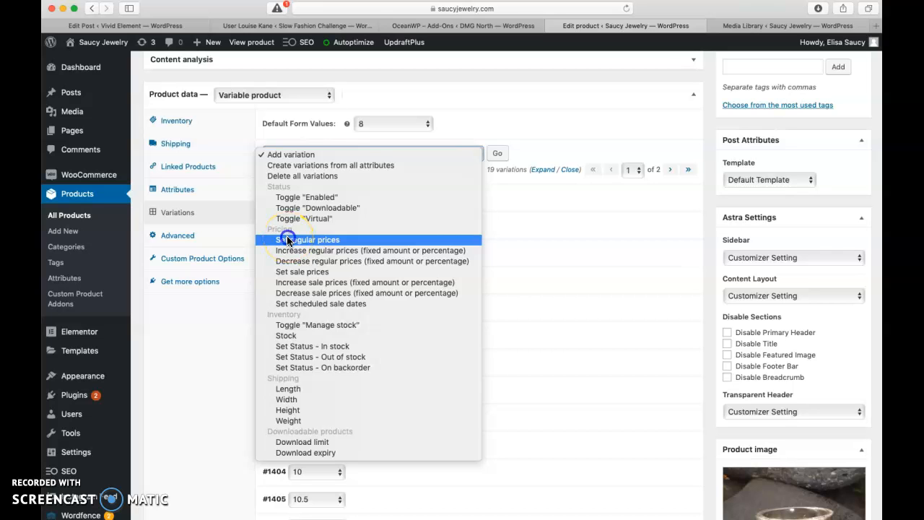
{"action": "left_click", "coordinate": [496, 157]}
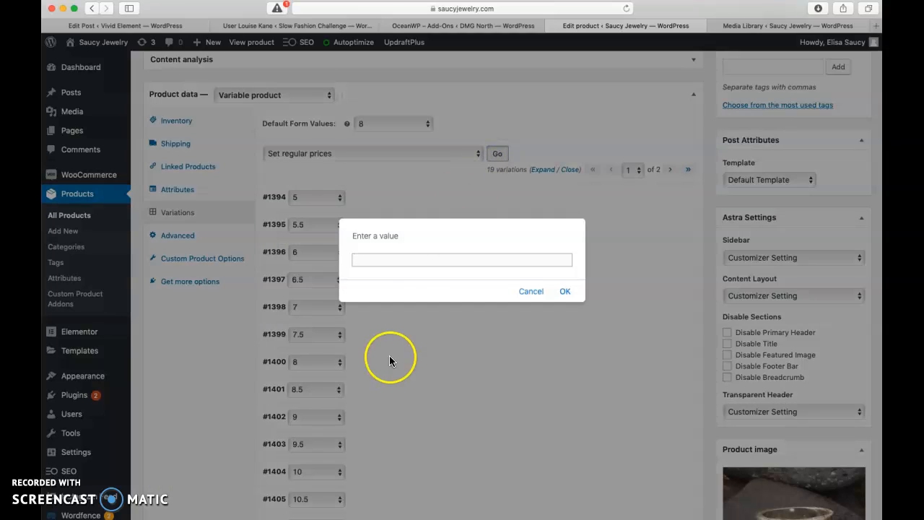
{"action": "type", "text": "98.00"}
{"action": "left_click", "coordinate": [565, 292]}
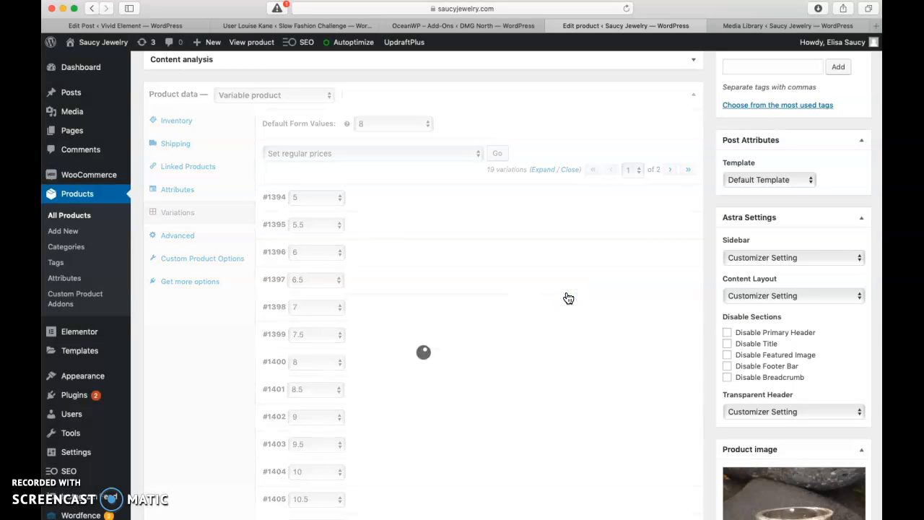
Step: Update the product and delete the Autoptimize cache
{"action": "scroll", "coordinate": [568, 298], "scroll_direction": "down", "scroll_amount": 5}
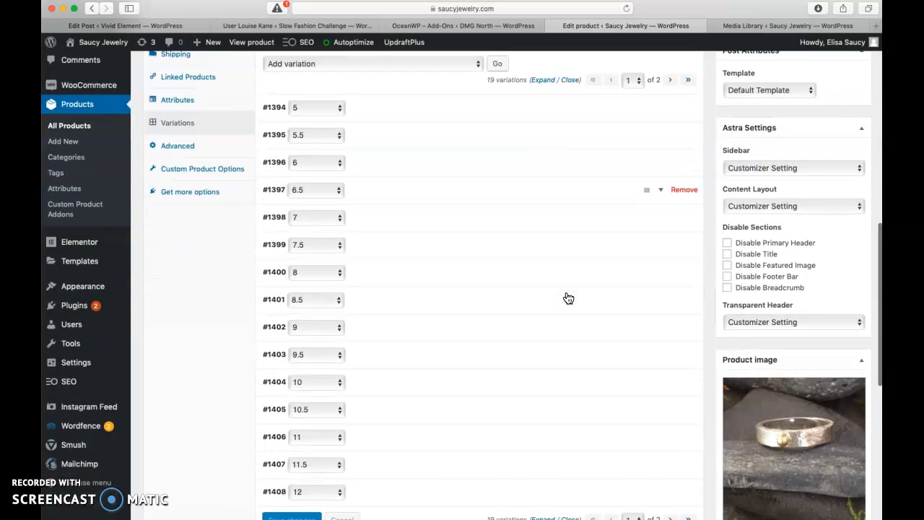
{"action": "scroll", "coordinate": [610, 238], "scroll_direction": "up", "scroll_amount": 10}
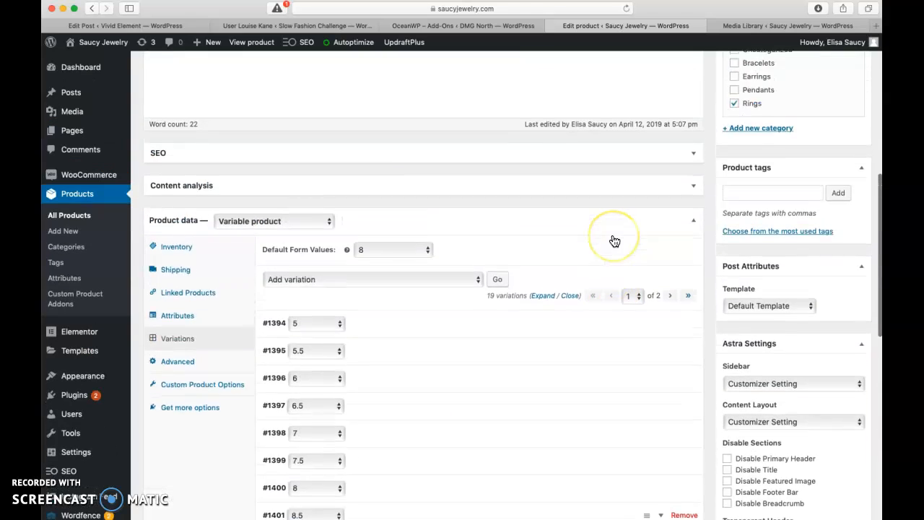
{"action": "left_click", "coordinate": [864, 208]}
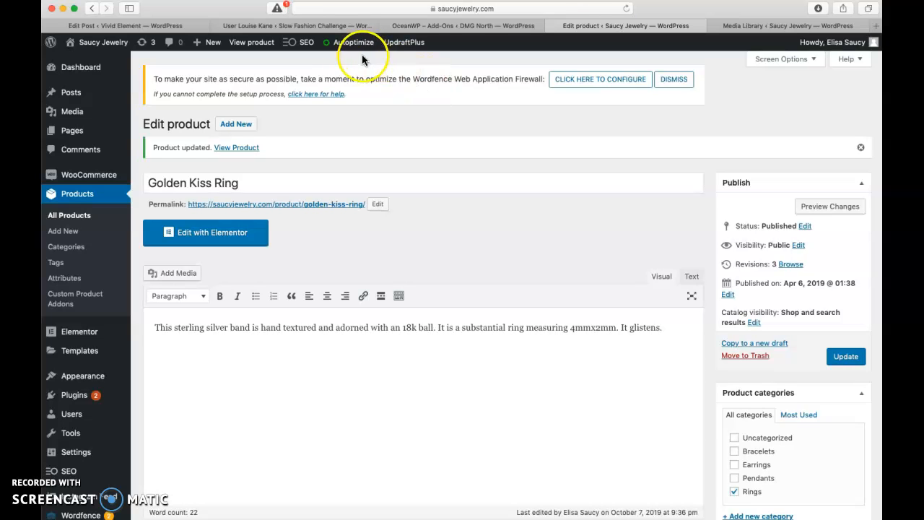
{"action": "mouse_move", "coordinate": [351, 43]}
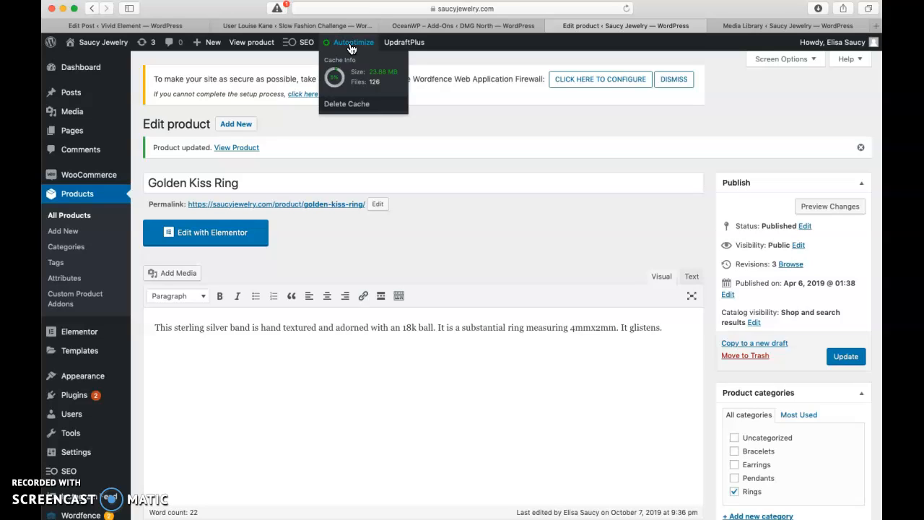
{"action": "left_click", "coordinate": [353, 106]}
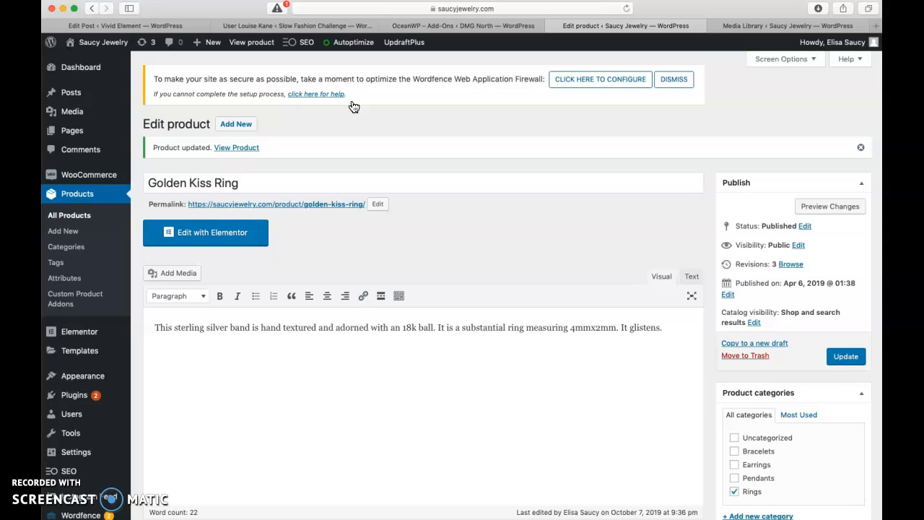
Step: Open the Flow with Gemstones product from the products list and show its variations
{"action": "left_click", "coordinate": [75, 220]}
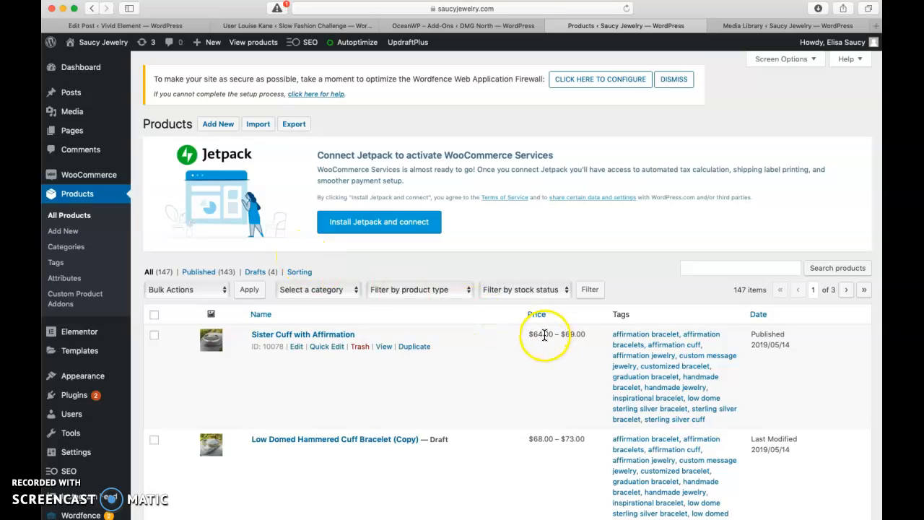
{"action": "scroll", "coordinate": [543, 433], "scroll_direction": "down", "scroll_amount": 5}
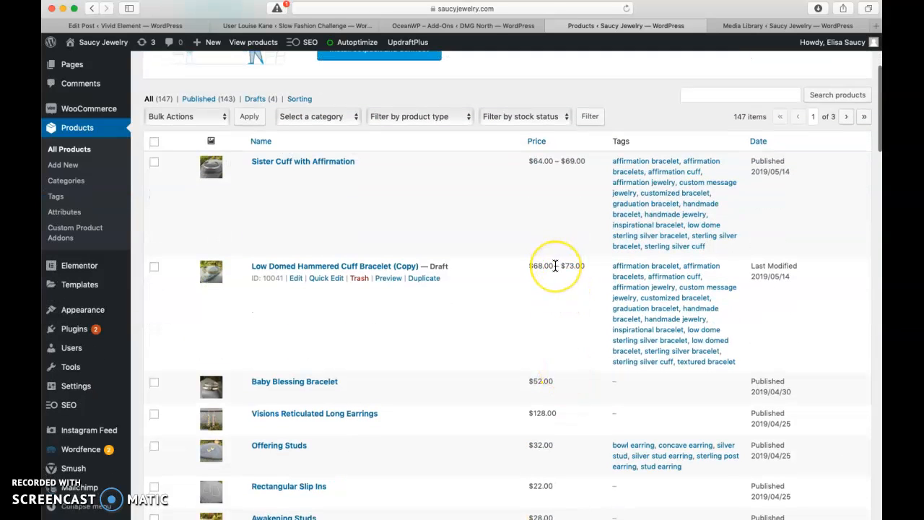
{"action": "scroll", "coordinate": [555, 265], "scroll_direction": "down", "scroll_amount": 5}
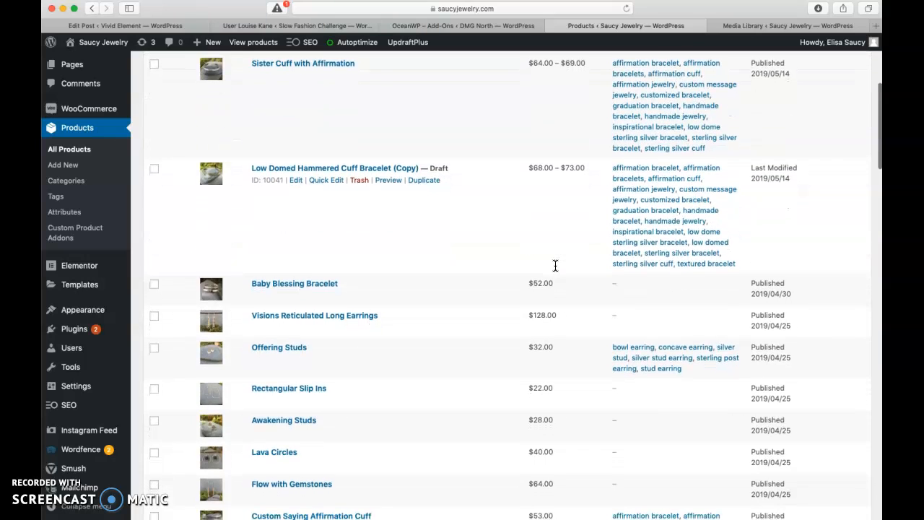
{"action": "scroll", "coordinate": [555, 266], "scroll_direction": "down", "scroll_amount": 2}
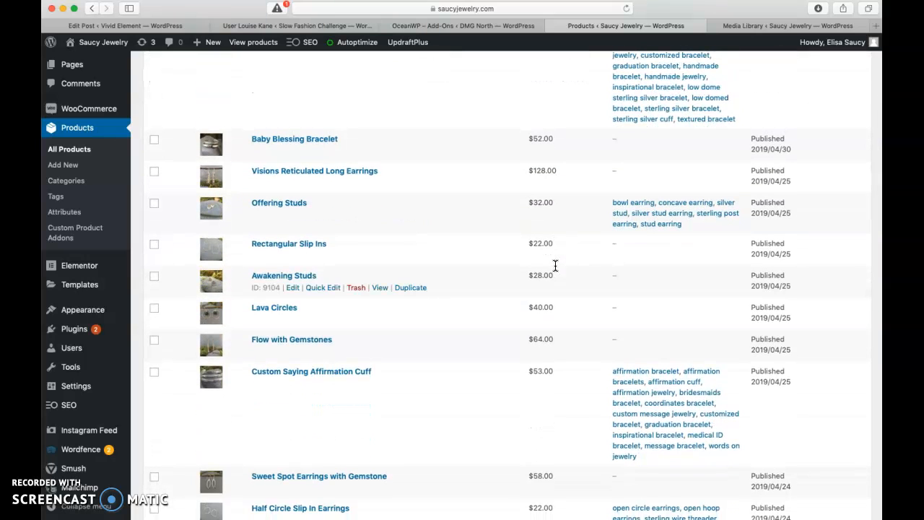
{"action": "scroll", "coordinate": [555, 266], "scroll_direction": "down", "scroll_amount": 2}
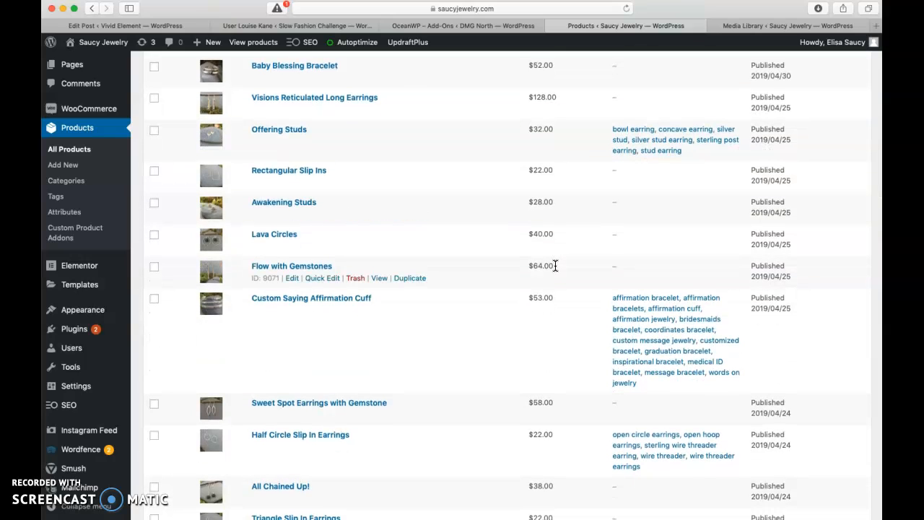
{"action": "left_click", "coordinate": [292, 281]}
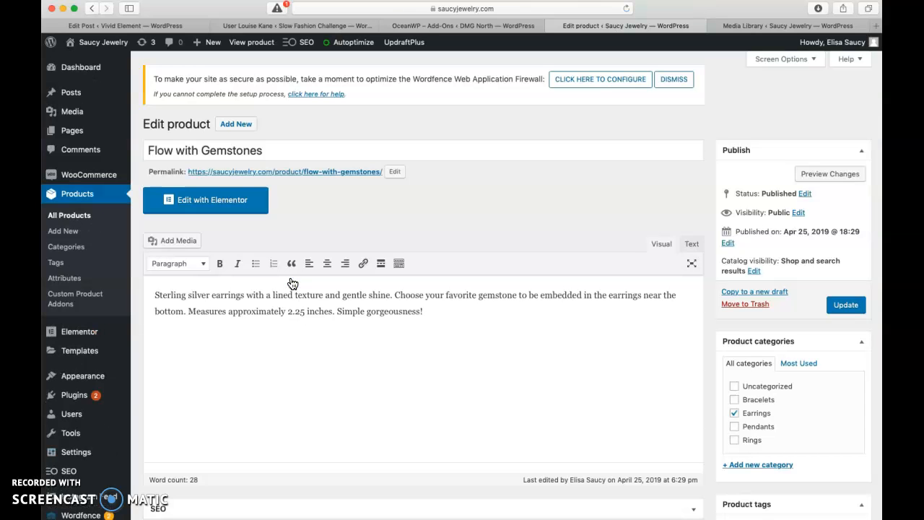
{"action": "scroll", "coordinate": [292, 283], "scroll_direction": "down", "scroll_amount": 5}
{"action": "left_click", "coordinate": [180, 369]}
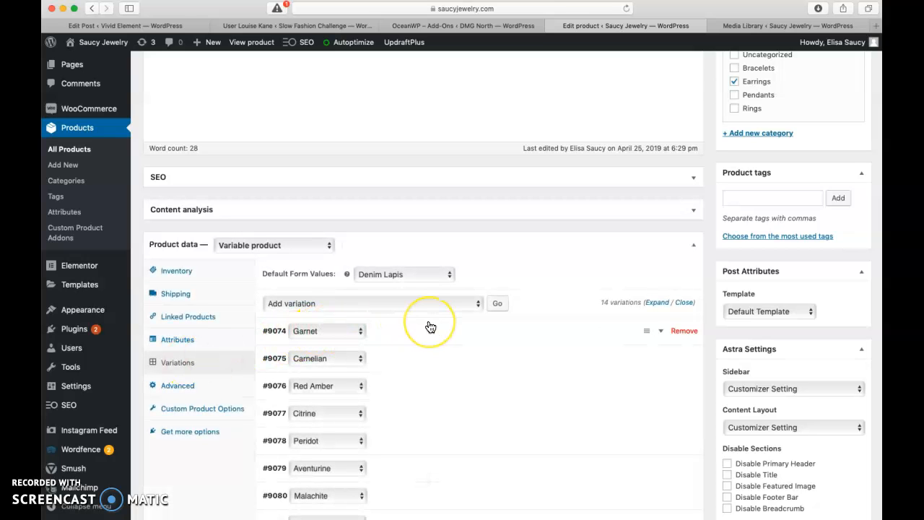
{"action": "scroll", "coordinate": [429, 326], "scroll_direction": "down", "scroll_amount": 1}
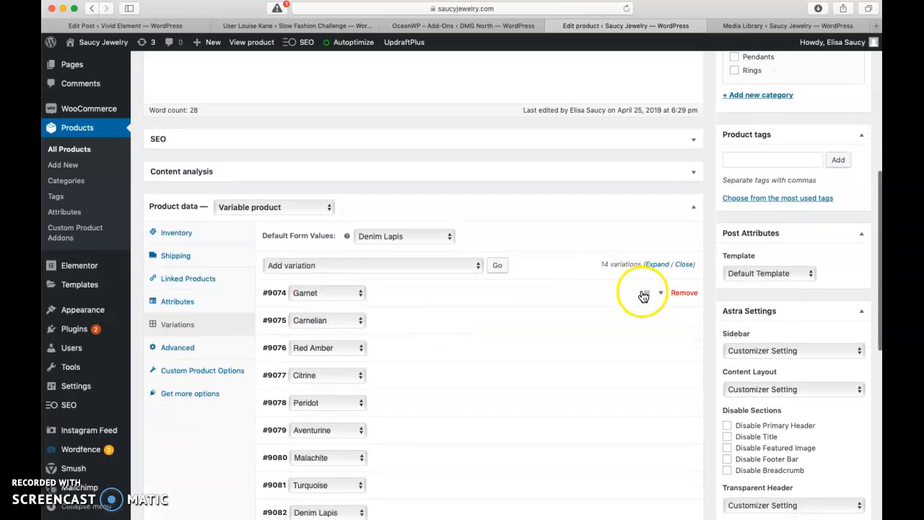
{"action": "left_click", "coordinate": [644, 295]}
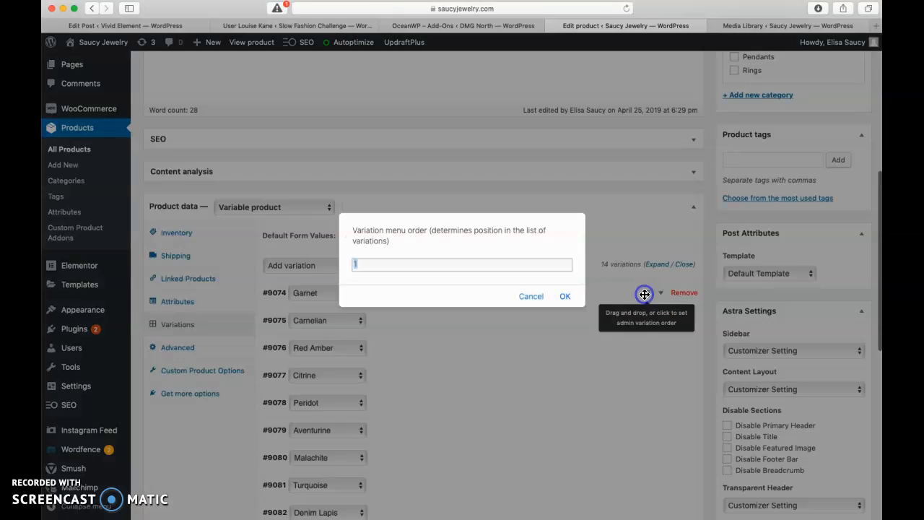
{"action": "left_click", "coordinate": [531, 297]}
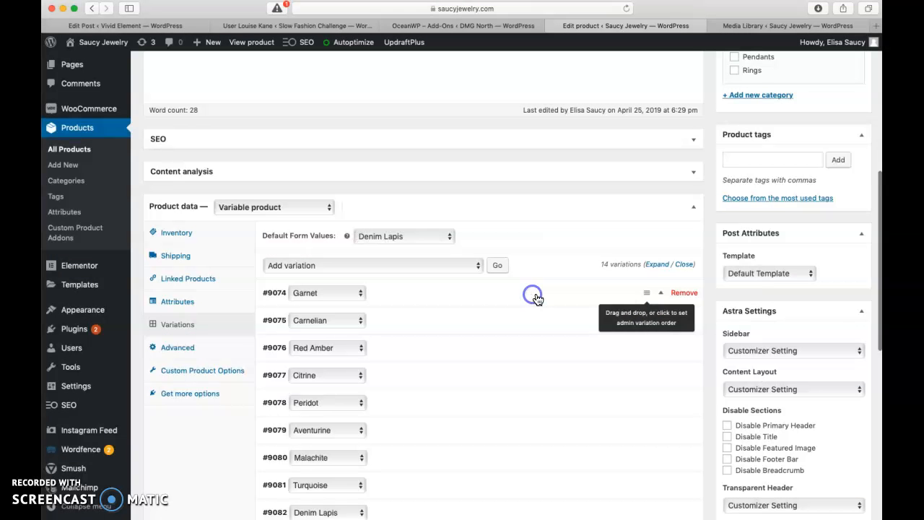
Step: Expand the Garnet variation to examine its settings, then collapse it
{"action": "left_click", "coordinate": [661, 295]}
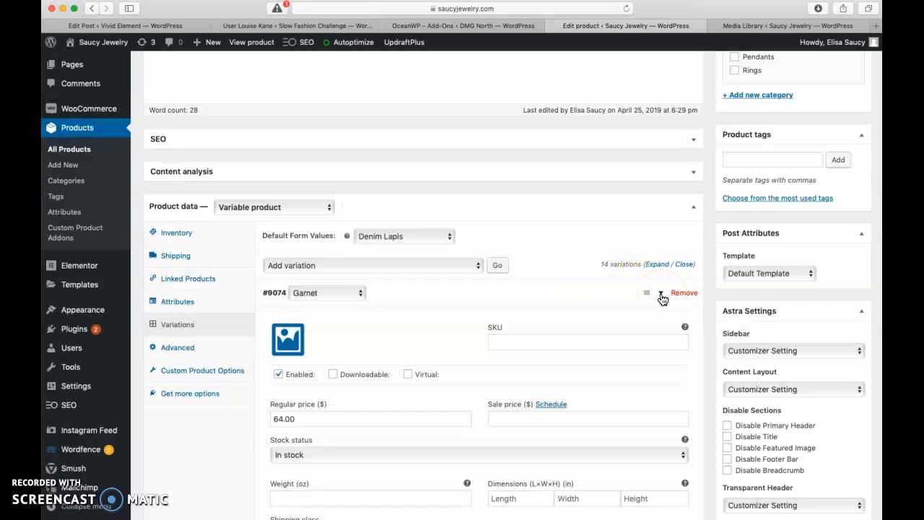
{"action": "scroll", "coordinate": [661, 297], "scroll_direction": "down", "scroll_amount": 3}
{"action": "left_click", "coordinate": [396, 308]}
{"action": "left_click", "coordinate": [282, 313]}
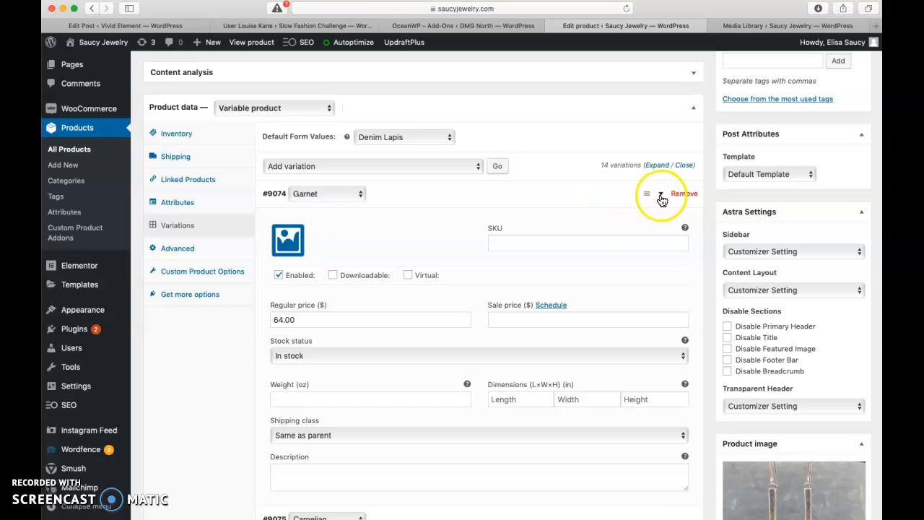
{"action": "left_click", "coordinate": [659, 196]}
{"action": "scroll", "coordinate": [491, 275], "scroll_direction": "down", "scroll_amount": 2}
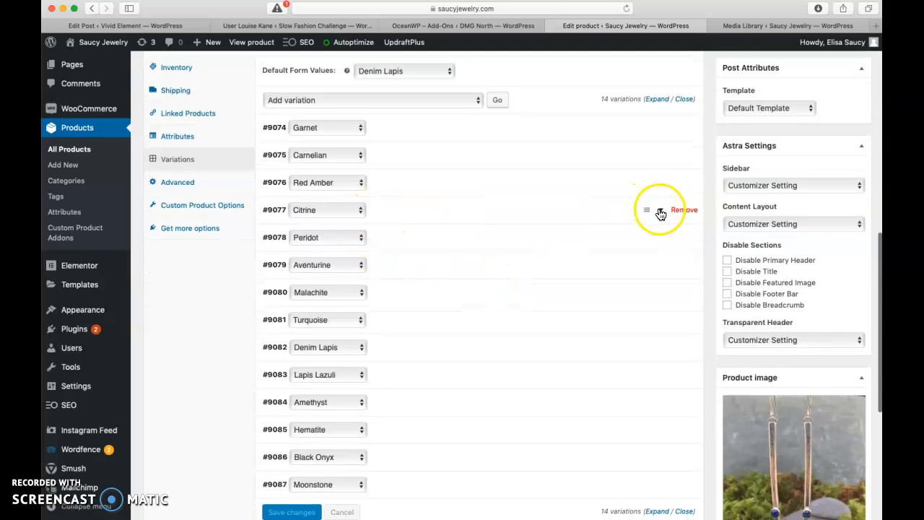
Step: Expand the Citrine variation and examine its regular price and the available variation bulk actions
{"action": "left_click", "coordinate": [661, 211]}
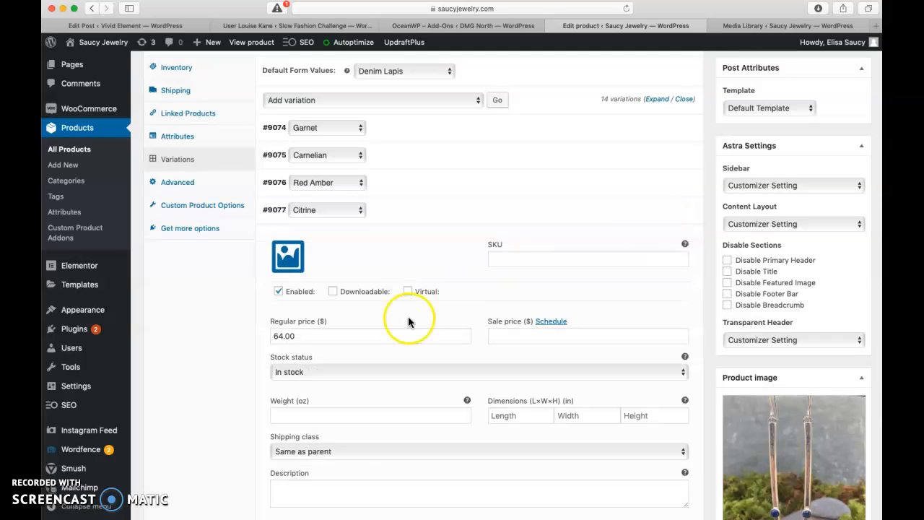
{"action": "left_click", "coordinate": [283, 337]}
{"action": "double_click", "coordinate": [282, 337]}
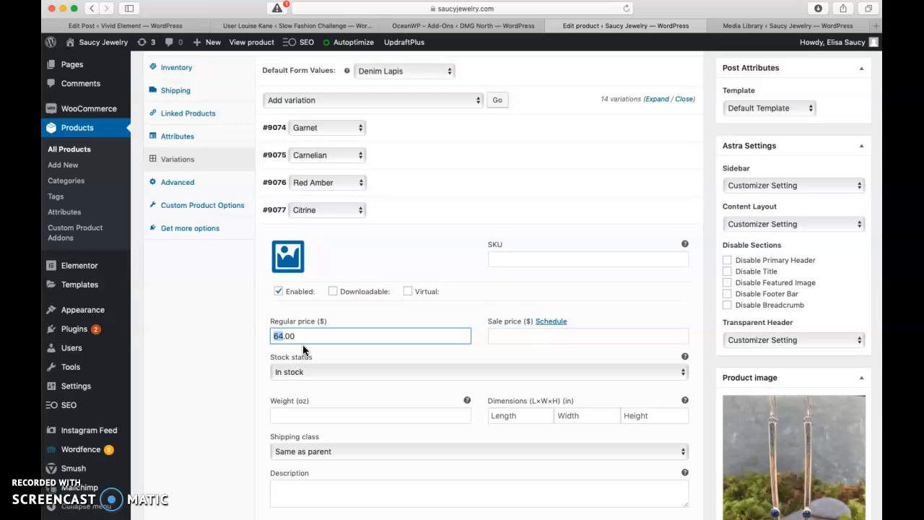
{"action": "scroll", "coordinate": [303, 349], "scroll_direction": "down", "scroll_amount": 2}
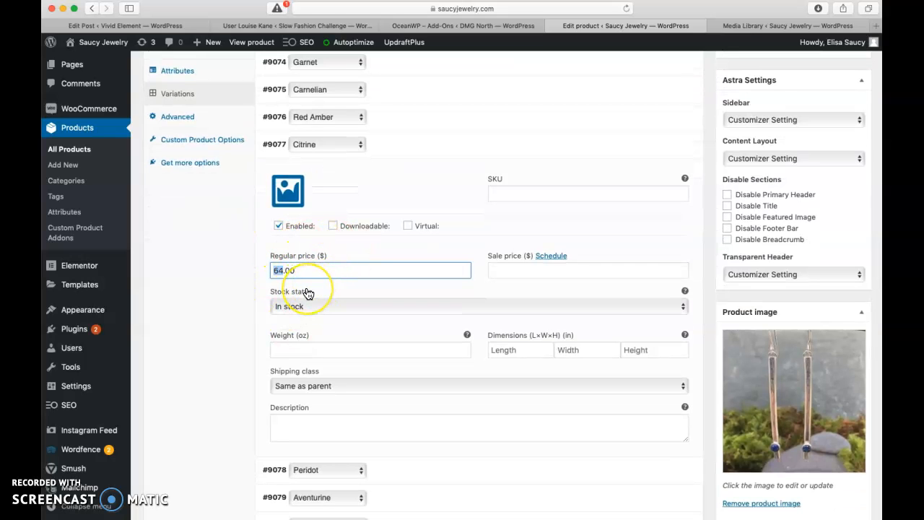
{"action": "scroll", "coordinate": [307, 292], "scroll_direction": "up", "scroll_amount": 5}
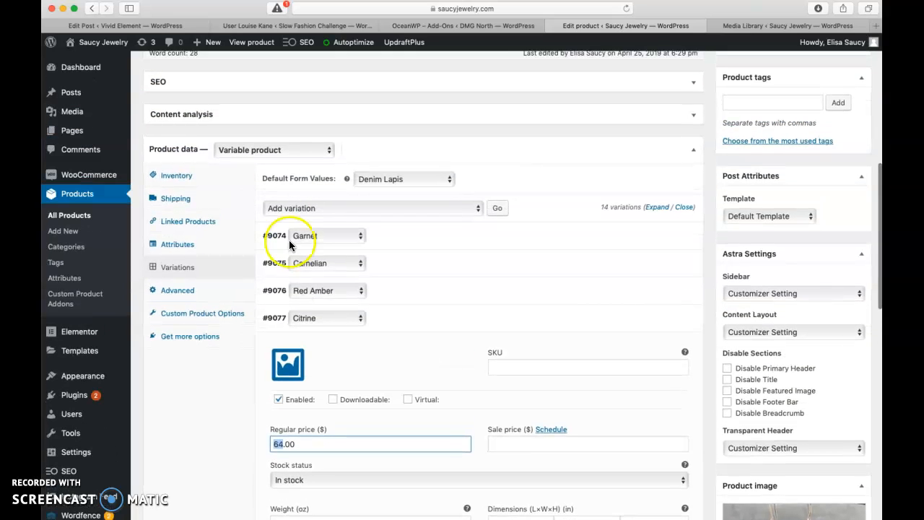
{"action": "left_click", "coordinate": [298, 208]}
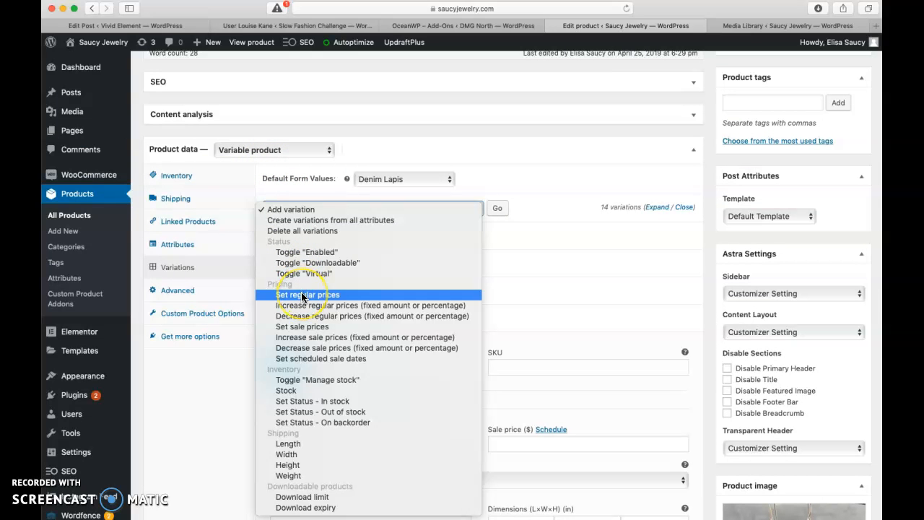
{"action": "left_click", "coordinate": [216, 372]}
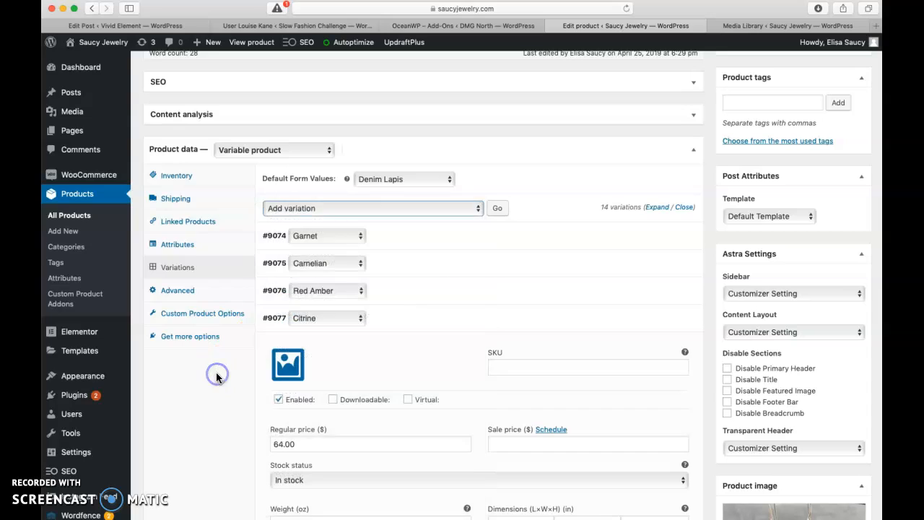
Step: Expand the Red Amber variation and review the regular prices of the expanded variations
{"action": "scroll", "coordinate": [215, 371], "scroll_direction": "down", "scroll_amount": 3}
{"action": "mouse_move", "coordinate": [604, 179]}
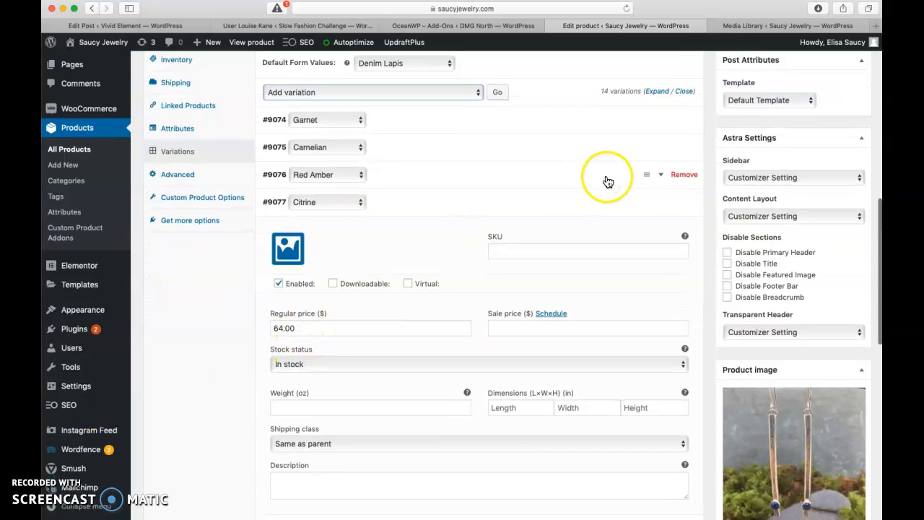
{"action": "left_click", "coordinate": [663, 176]}
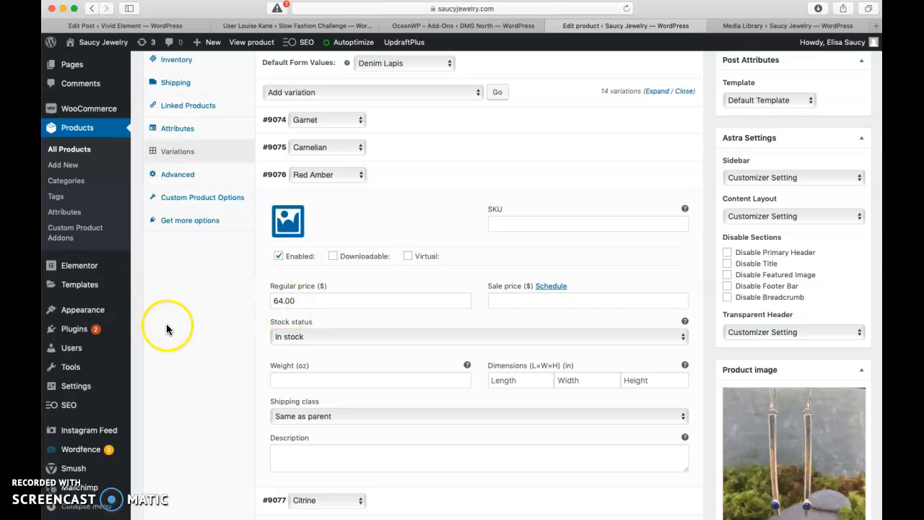
{"action": "scroll", "coordinate": [166, 329], "scroll_direction": "down", "scroll_amount": 6}
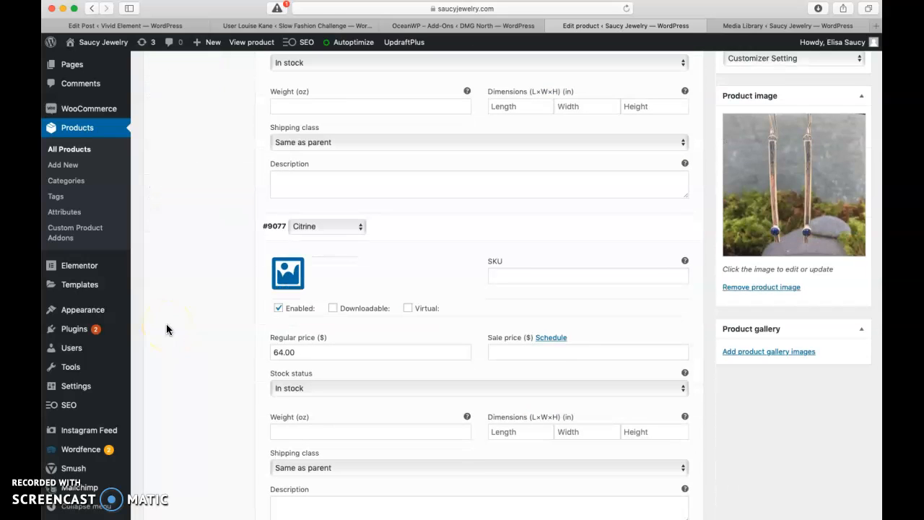
{"action": "scroll", "coordinate": [166, 329], "scroll_direction": "down", "scroll_amount": 2}
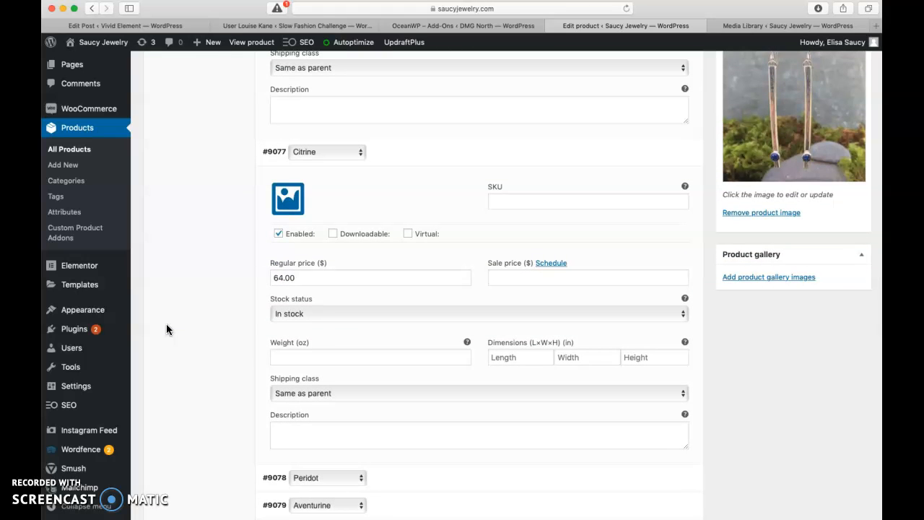